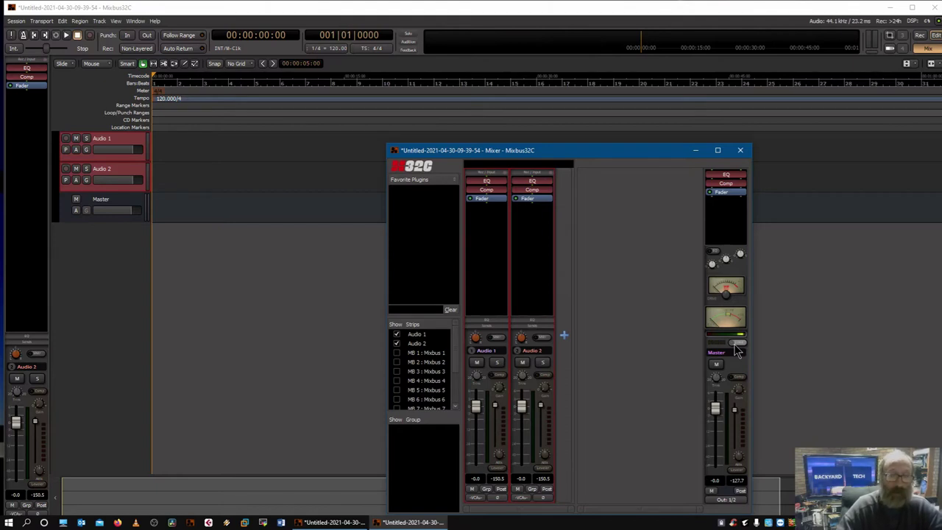
Step: Expand the EQ section on the Audio 1 and Audio 2 mixer strips
{"action": "left_click", "coordinate": [492, 319]}
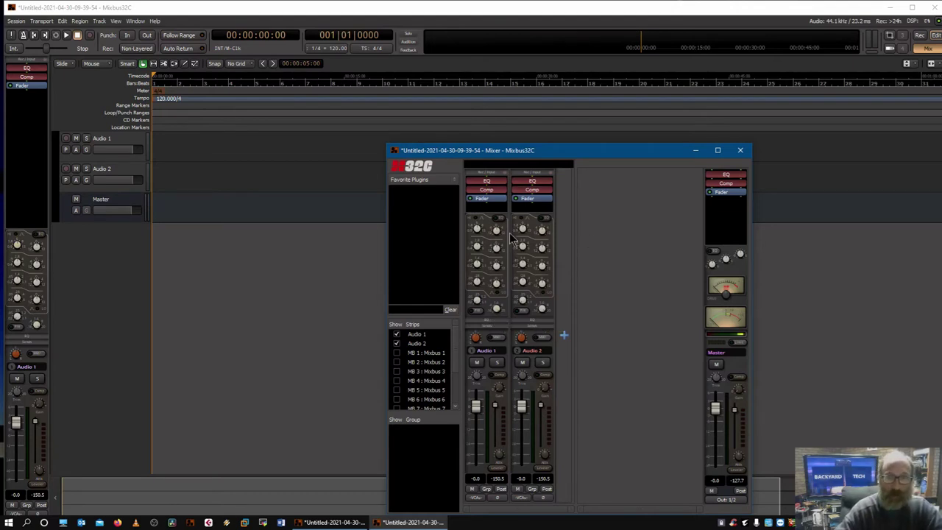
Step: Show the mixbus send knobs, collapse them again, then select the Audio 1 and Audio 2 strips
{"action": "left_click", "coordinate": [486, 318]}
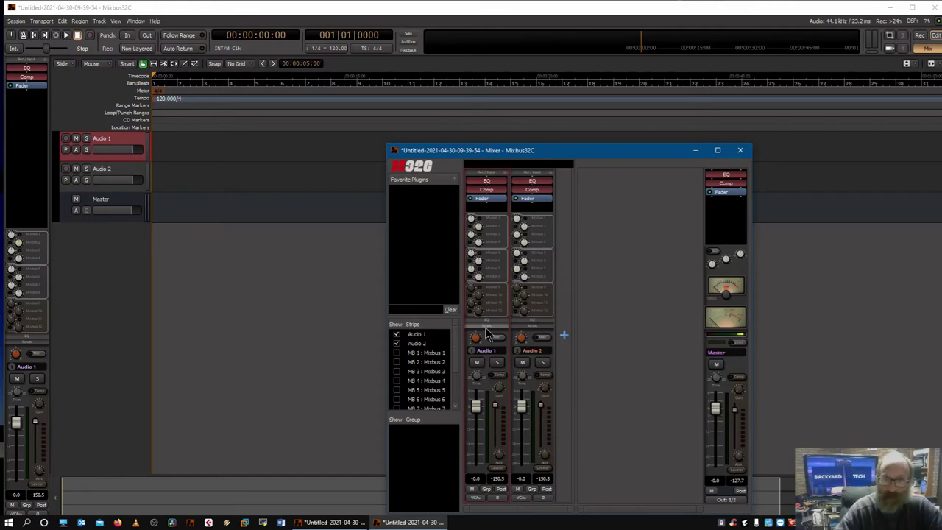
{"action": "left_click", "coordinate": [486, 322]}
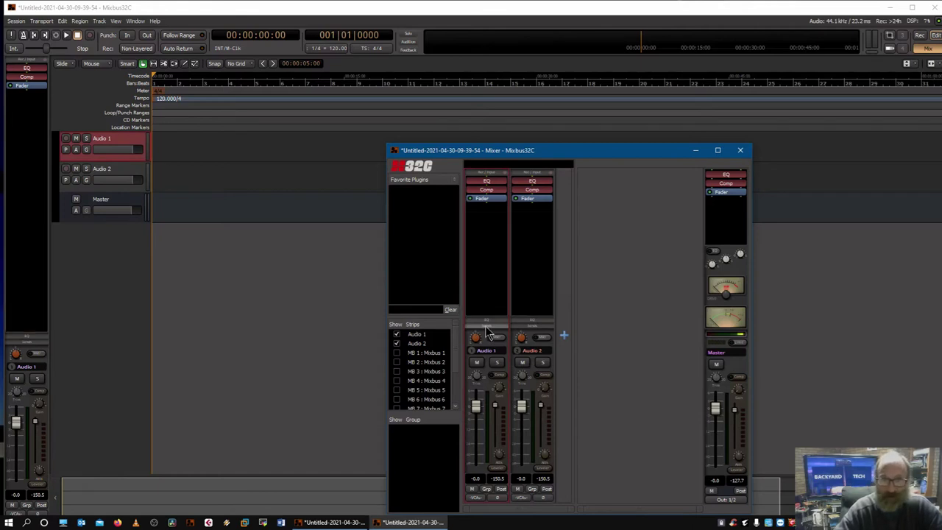
{"action": "left_click", "coordinate": [541, 260]}
{"action": "left_click", "coordinate": [480, 257]}
{"action": "left_click", "coordinate": [543, 257]}
{"action": "left_click", "coordinate": [479, 254]}
{"action": "left_click", "coordinate": [521, 259]}
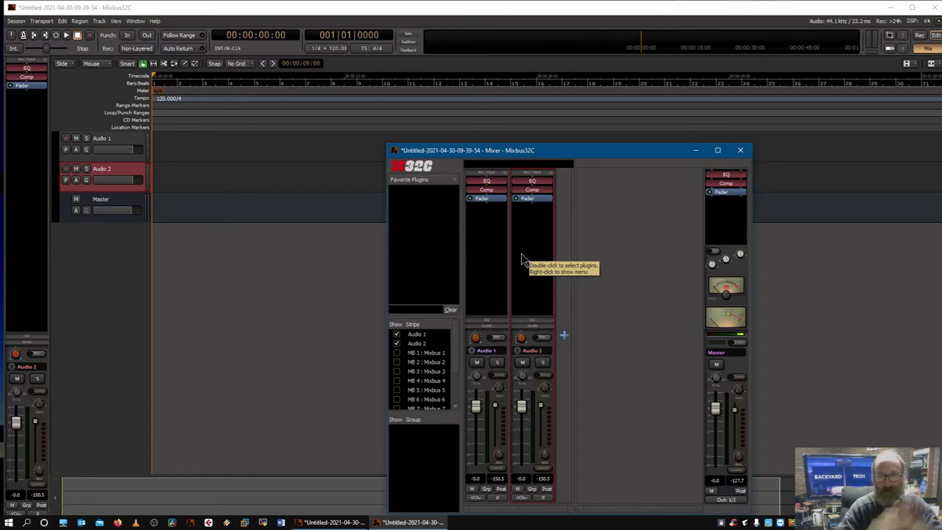
Step: Reveal the strips' input buttons and switch Audio 1 and Audio 2 to In
{"action": "left_click", "coordinate": [486, 176]}
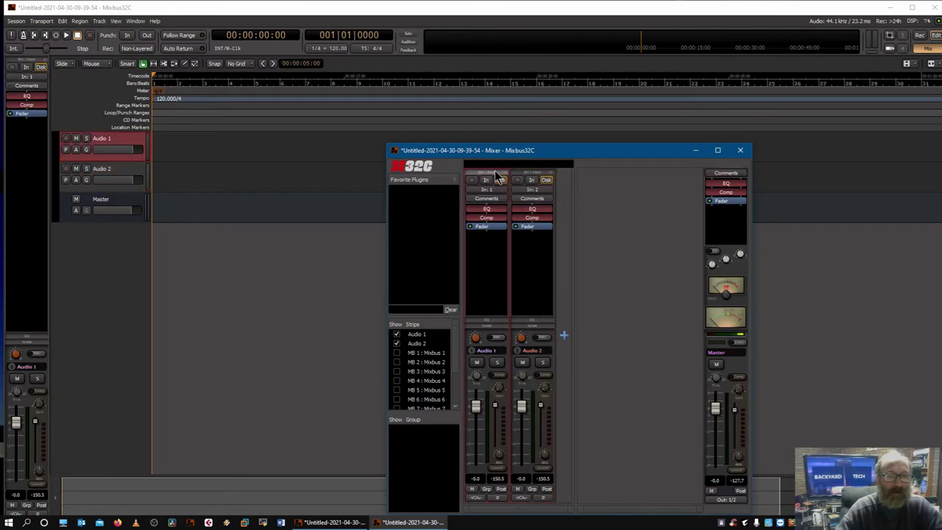
{"action": "left_click", "coordinate": [486, 180]}
{"action": "left_click", "coordinate": [530, 181]}
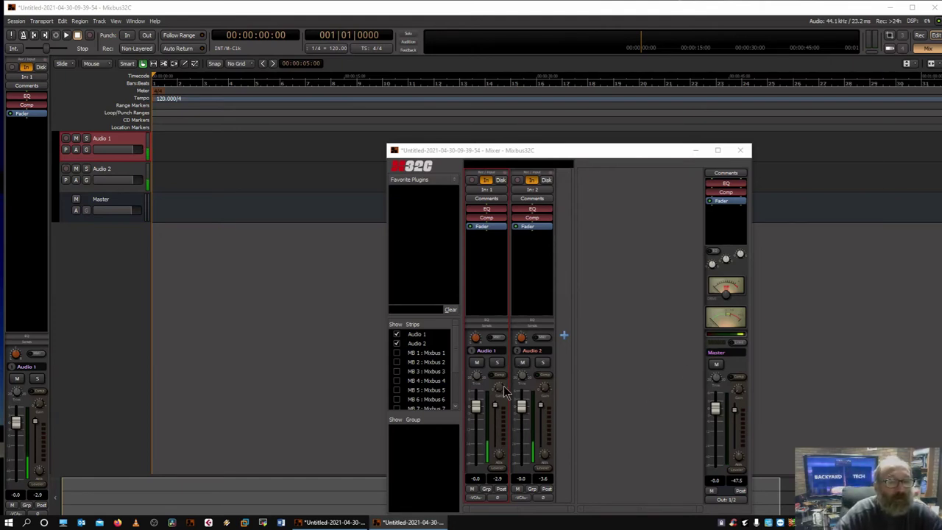
Step: Set makeup gain to 3.3 and 1.6 and compression to 4.2 and 2.3 on Audio 1 and Audio 2
{"action": "left_click_drag", "start_coordinate": [499, 398], "coordinate": [503, 351]}
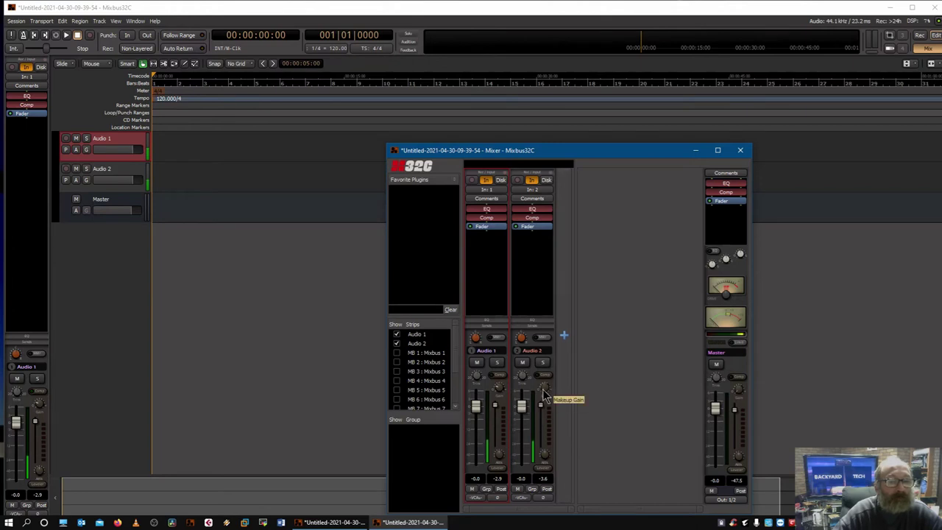
{"action": "left_click_drag", "start_coordinate": [543, 394], "coordinate": [545, 383]}
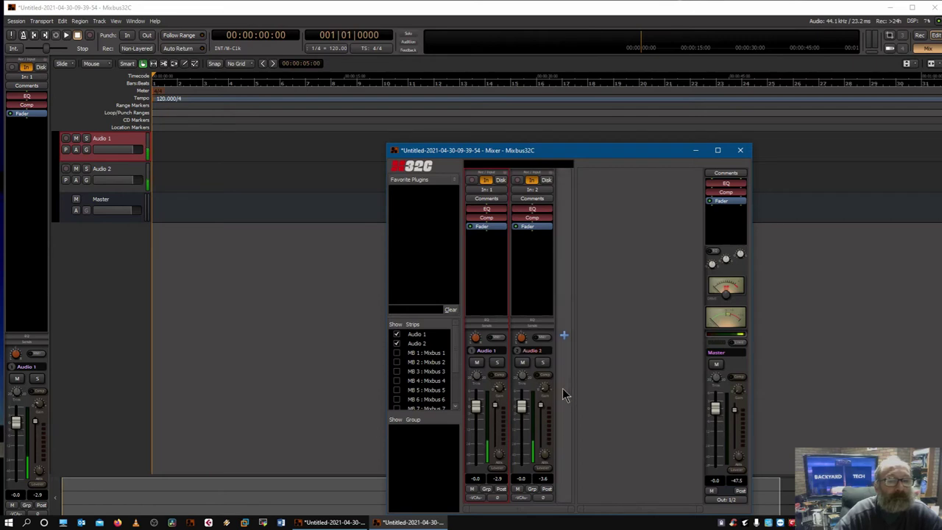
{"action": "left_click", "coordinate": [477, 384]}
{"action": "mouse_move", "coordinate": [477, 385]}
{"action": "left_mouse_down"}
{"action": "mouse_move", "coordinate": [477, 364]}
{"action": "mouse_move", "coordinate": [479, 372]}
{"action": "left_mouse_up"}
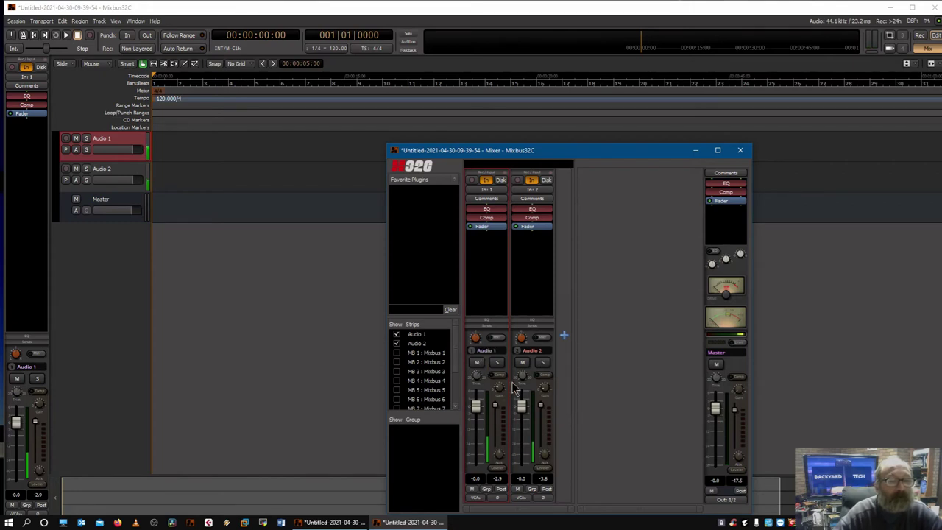
{"action": "left_click_drag", "start_coordinate": [523, 383], "coordinate": [521, 359]}
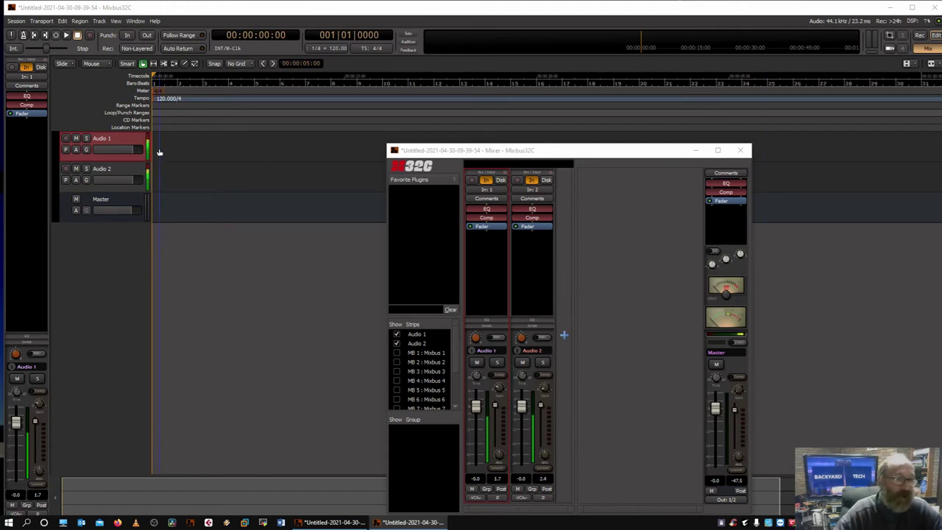
Step: Maximize the editor window and bring the mixer window back in front
{"action": "double_click", "coordinate": [411, 7]}
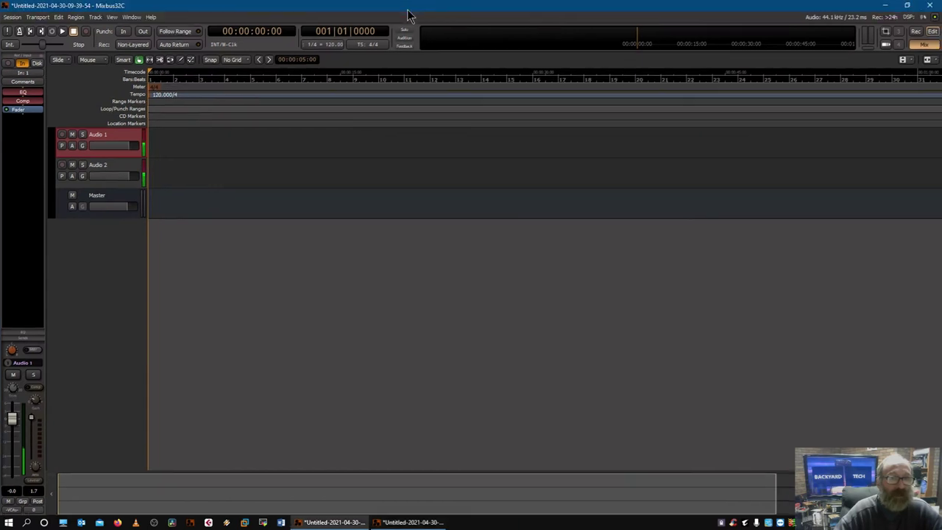
{"action": "left_click", "coordinate": [410, 522]}
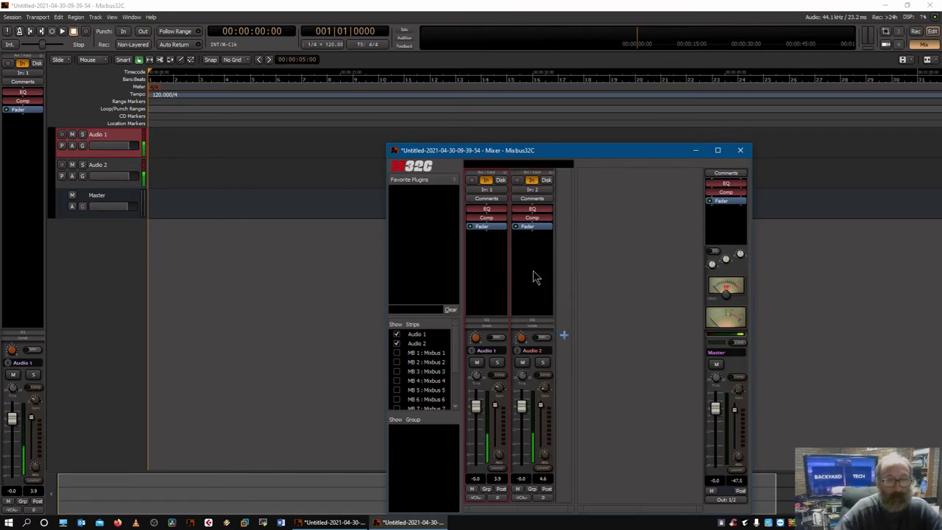
Step: Expand and collapse the strips' EQ knobs, then bring the main editor window forward
{"action": "left_click", "coordinate": [490, 321]}
{"action": "left_click", "coordinate": [489, 320]}
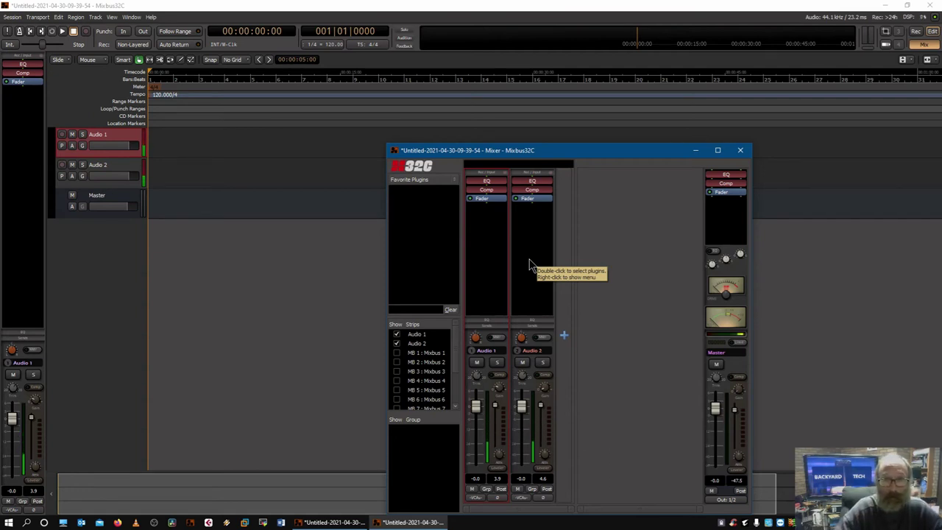
{"action": "left_click", "coordinate": [86, 37]}
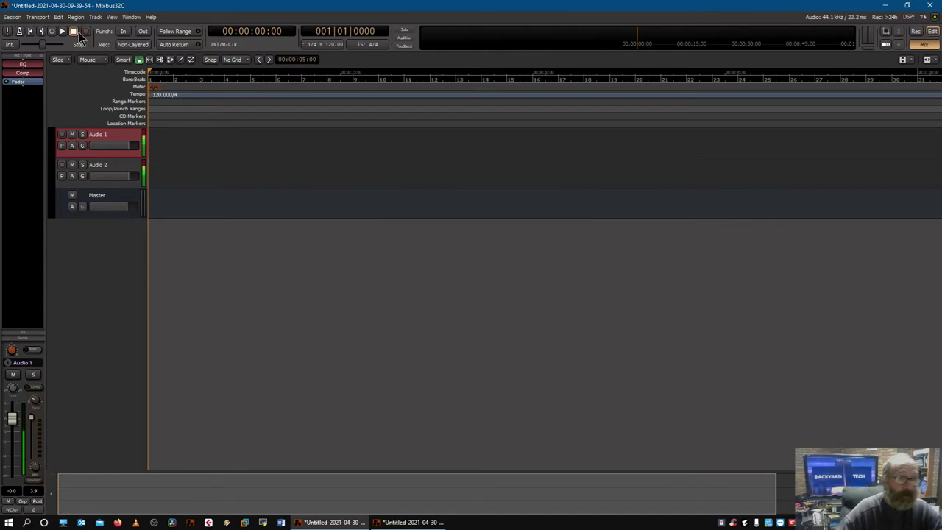
Step: Play back the drum take, stop it, and drag the playhead back to 00:00:00:00
{"action": "left_click", "coordinate": [63, 33]}
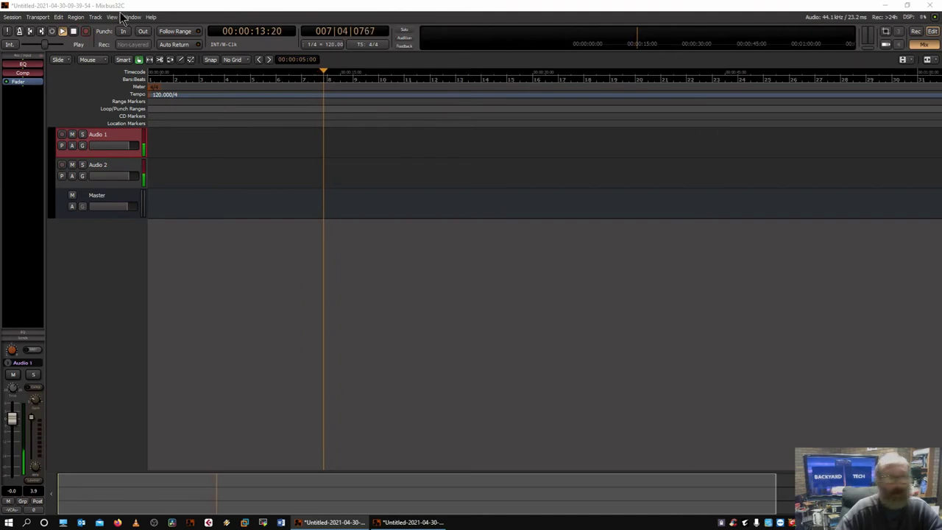
{"action": "left_click", "coordinate": [73, 32]}
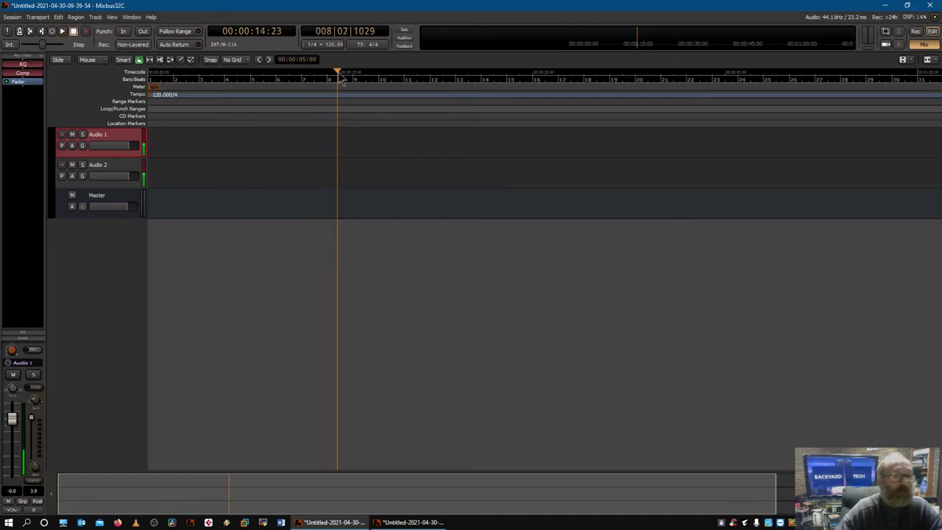
{"action": "mouse_move", "coordinate": [164, 91]}
{"action": "left_mouse_down"}
{"action": "mouse_move", "coordinate": [155, 100]}
{"action": "mouse_move", "coordinate": [147, 92]}
{"action": "left_mouse_up"}
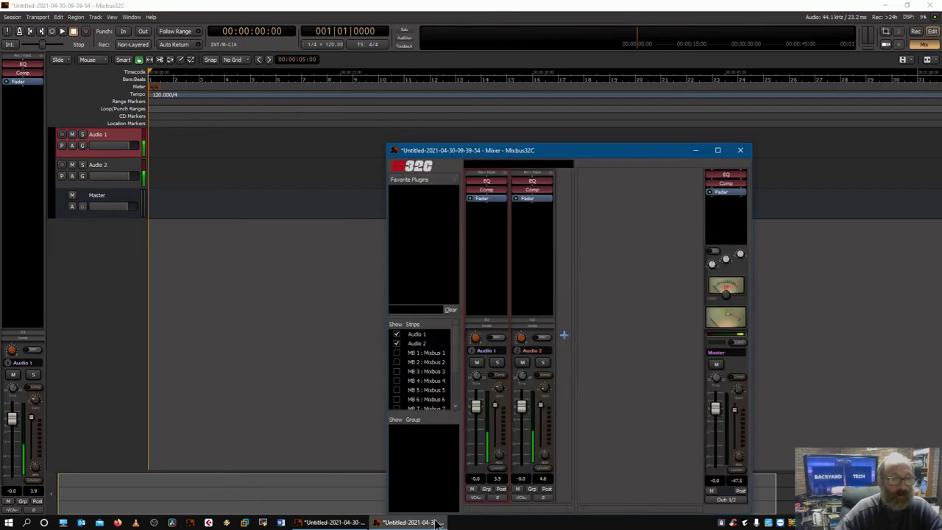
Step: Record-enable Audio 1 and Audio 2 in the mixer, then bring the editor in front
{"action": "left_click", "coordinate": [472, 180]}
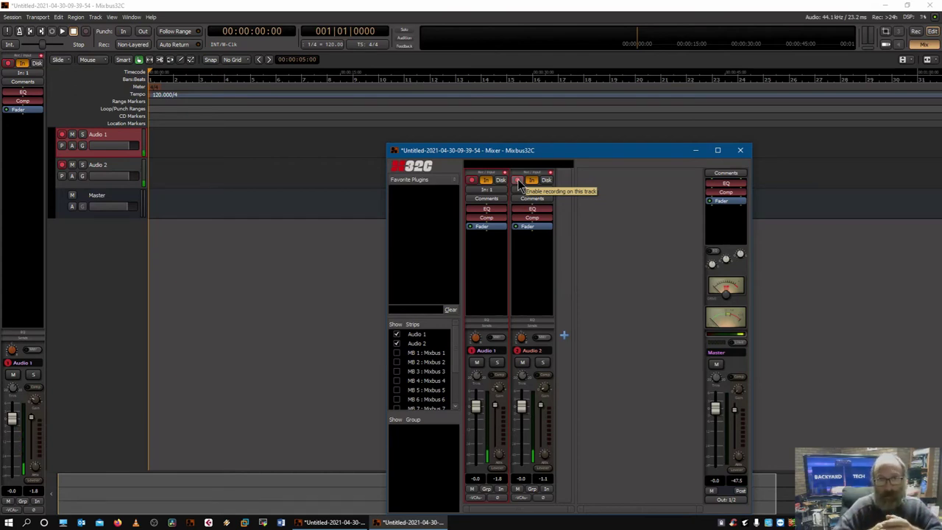
{"action": "left_click", "coordinate": [518, 179]}
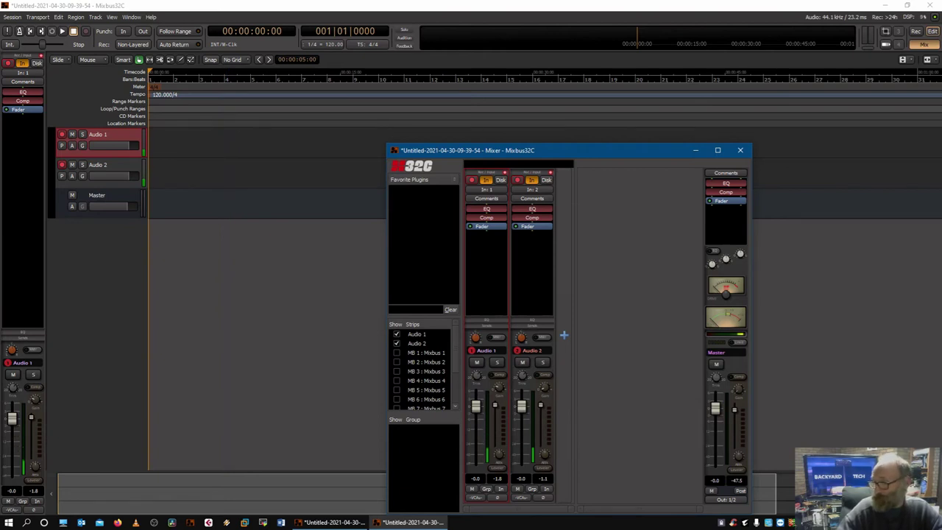
{"action": "left_click", "coordinate": [435, 11]}
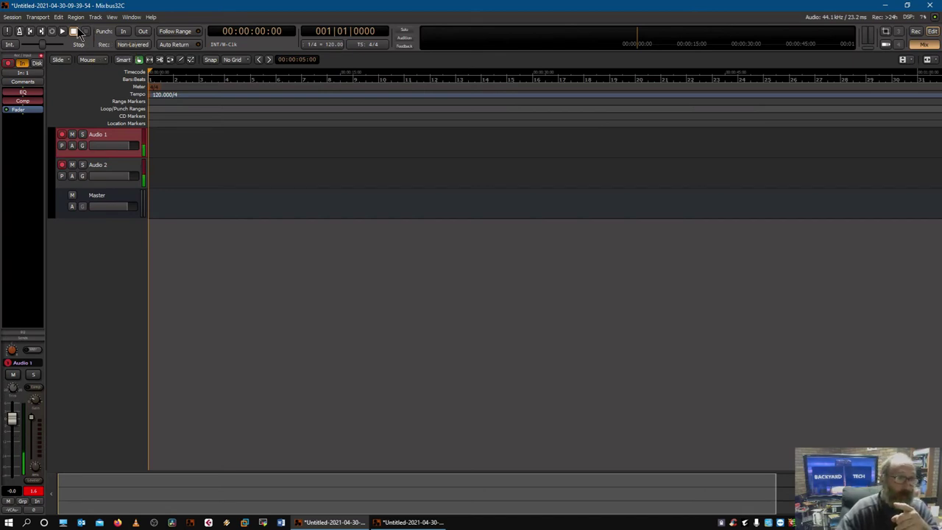
Step: Toggle the mixer with Alt+M, then record about 20 seconds onto both armed tracks and stop
{"action": "key", "text": "alt+m"}
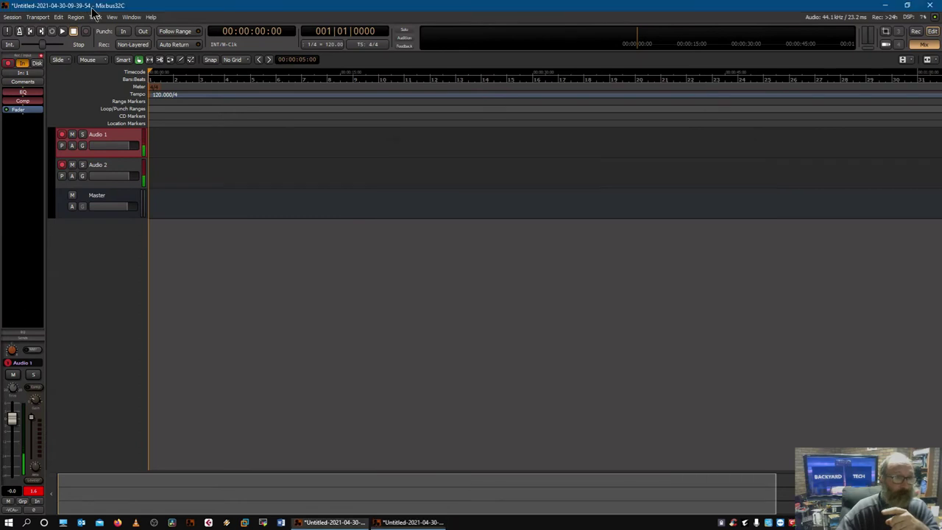
{"action": "key", "text": "alt+m"}
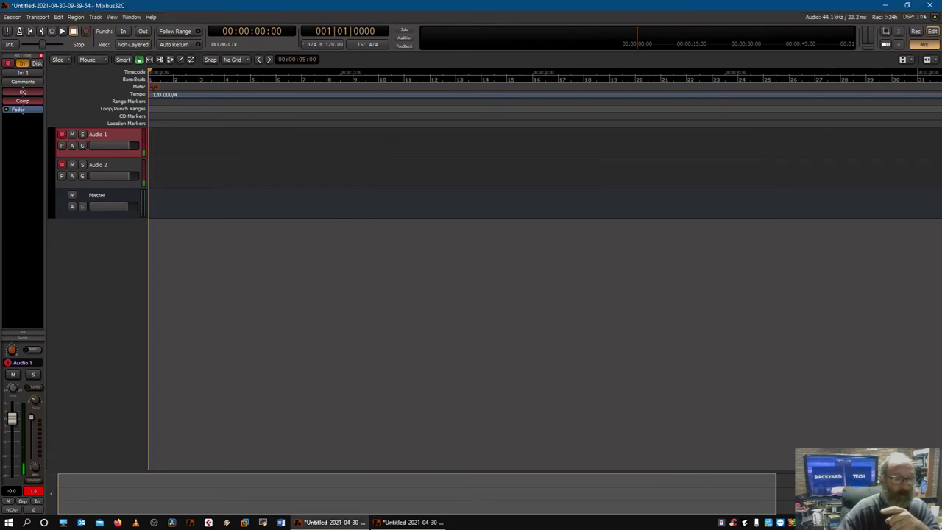
{"action": "key", "text": "alt+m"}
{"action": "left_click", "coordinate": [62, 31]}
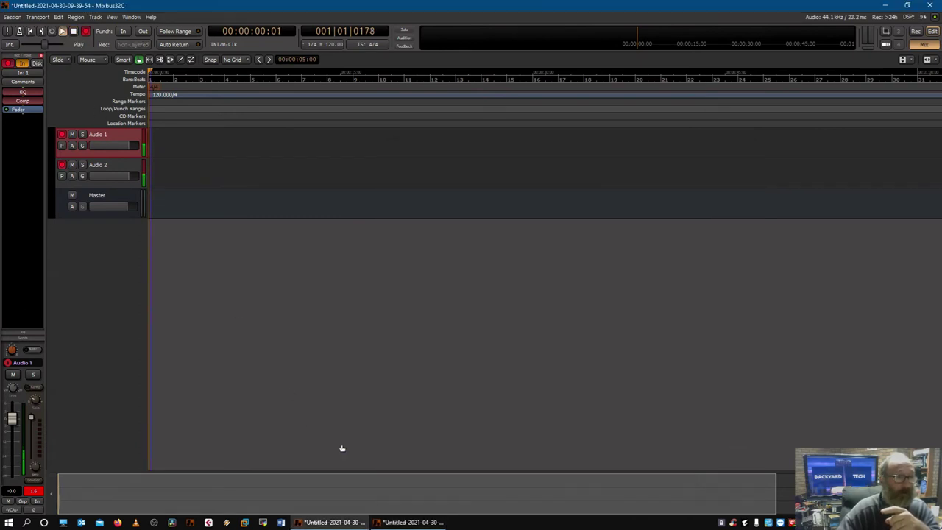
{"action": "key", "text": "alt+m"}
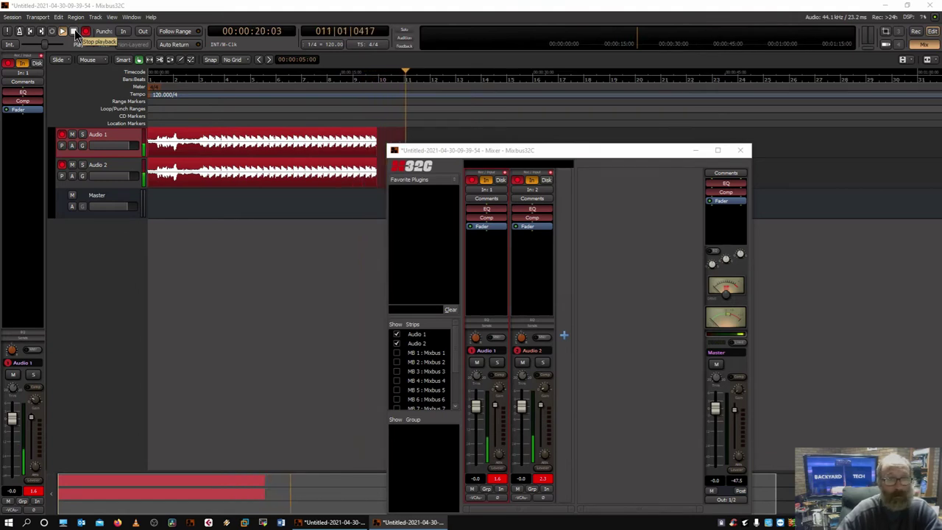
{"action": "left_click", "coordinate": [74, 31]}
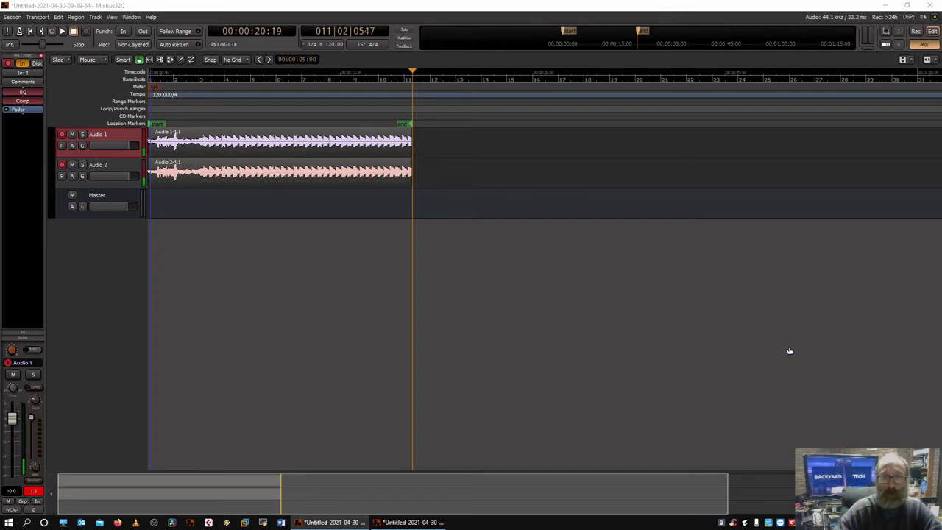
Step: Select the recorded regions on Audio 1 and Audio 2, return to start, and delete them
{"action": "left_click", "coordinate": [265, 144]}
{"action": "left_click", "coordinate": [259, 176], "text": "ctrl"}
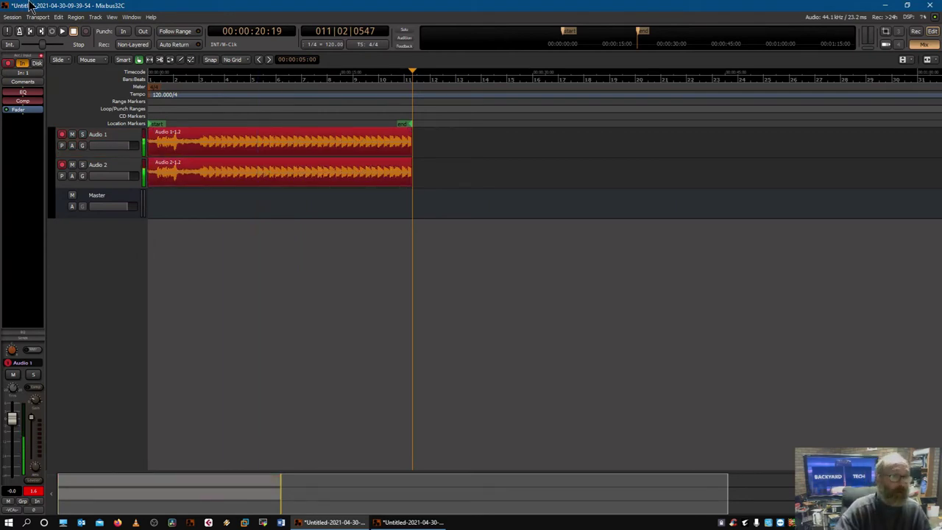
{"action": "left_click", "coordinate": [31, 31]}
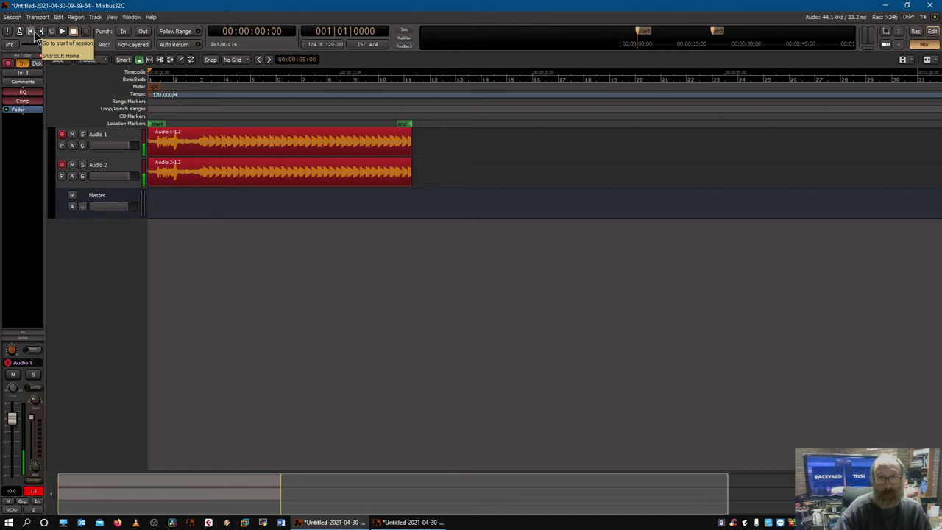
{"action": "left_click", "coordinate": [226, 159]}
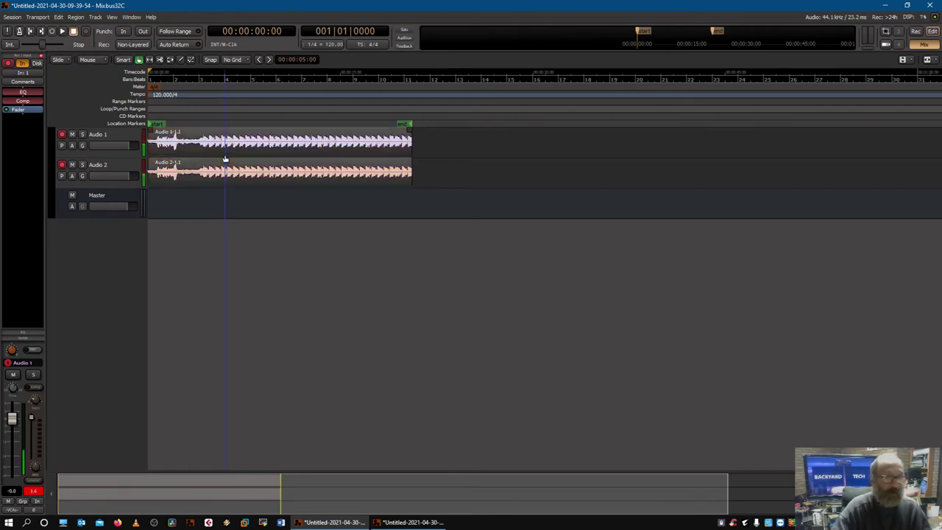
{"action": "left_click", "coordinate": [233, 149]}
{"action": "key", "text": "Delete"}
{"action": "key", "text": "Delete"}
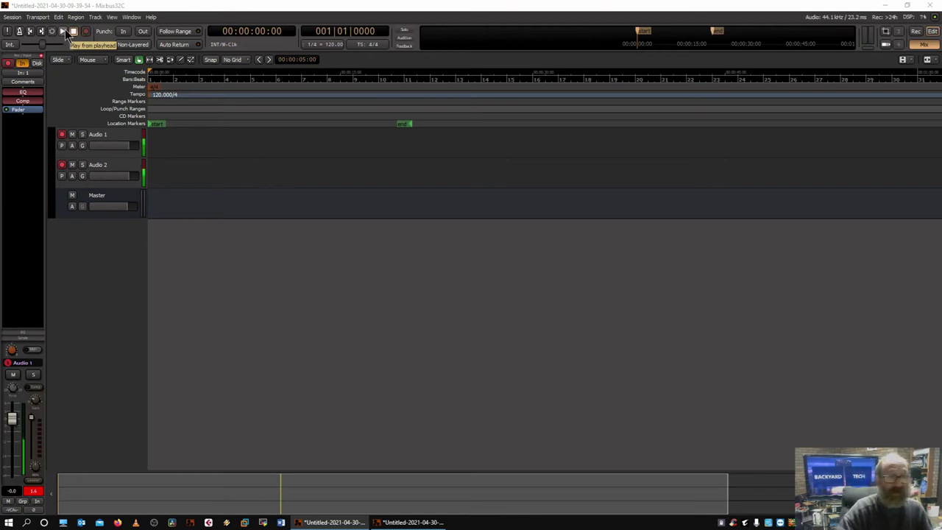
Step: Record a new take of about 29 seconds (Audio 1-2.1, Audio 2-2.1) on both tracks
{"action": "left_click", "coordinate": [144, 4]}
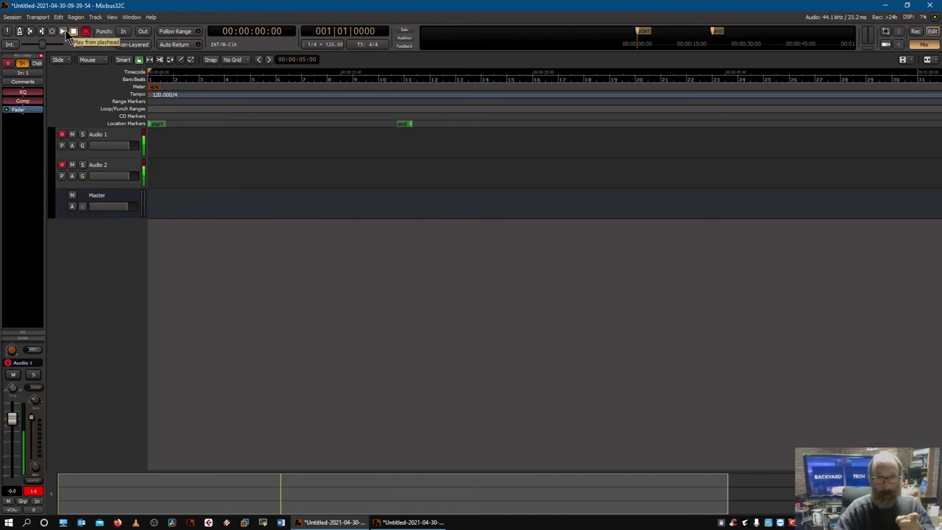
{"action": "left_click", "coordinate": [65, 30]}
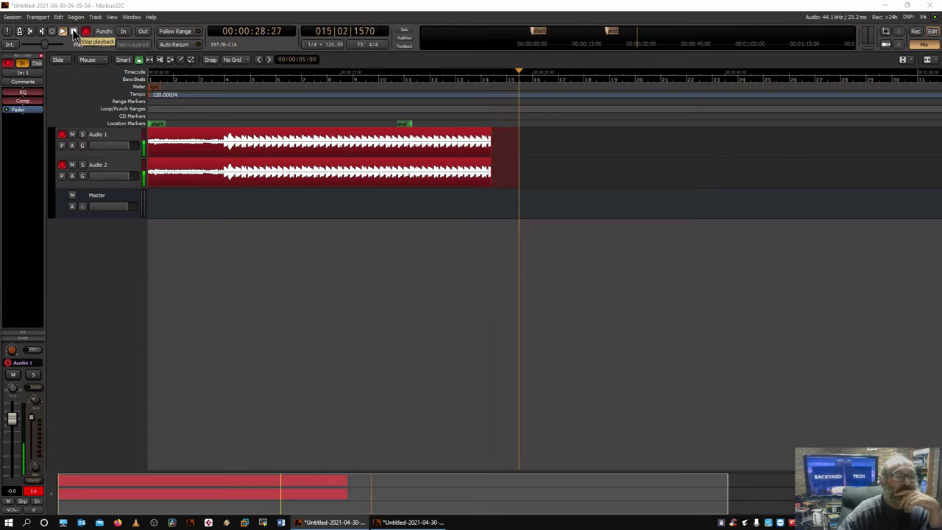
{"action": "left_click", "coordinate": [74, 33]}
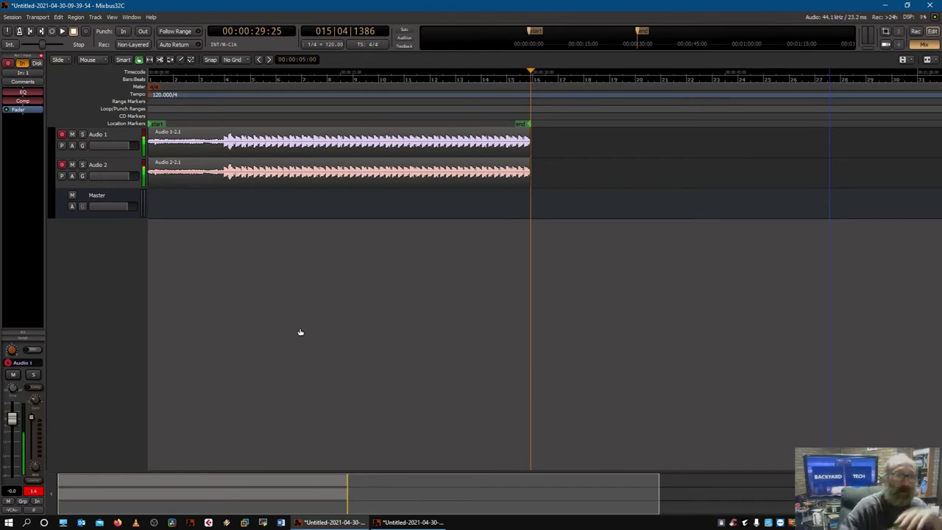
Step: Show the secondary clock in Minutes:Seconds and move the playhead to the take's end
{"action": "right_click", "coordinate": [331, 34]}
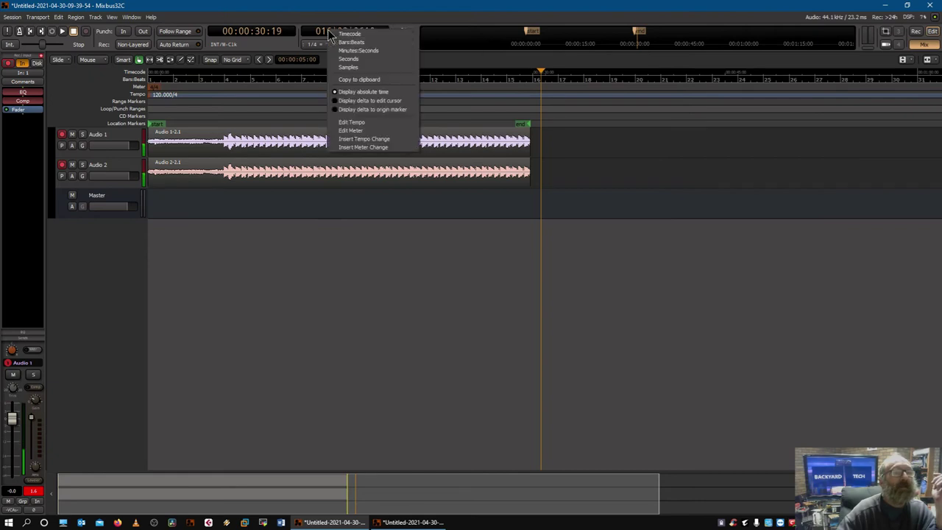
{"action": "left_click", "coordinate": [366, 50]}
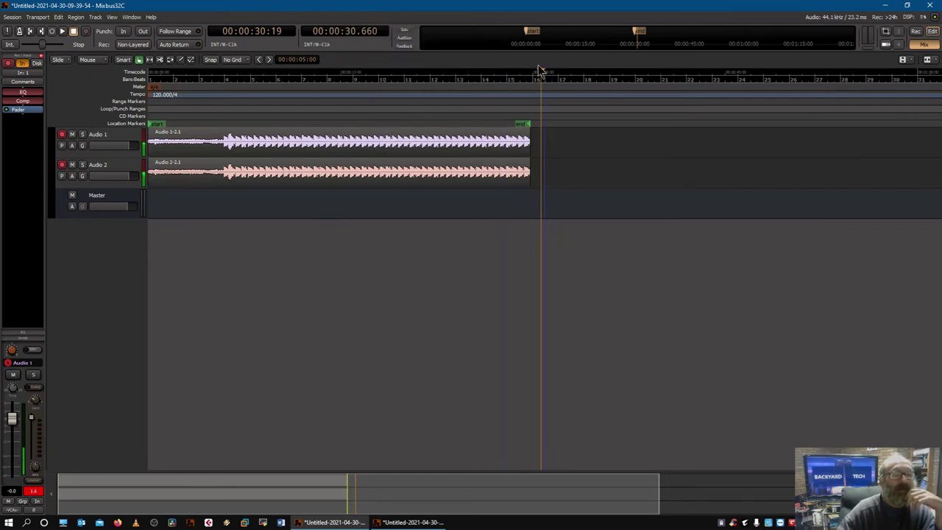
{"action": "left_click_drag", "start_coordinate": [541, 71], "coordinate": [530, 74]}
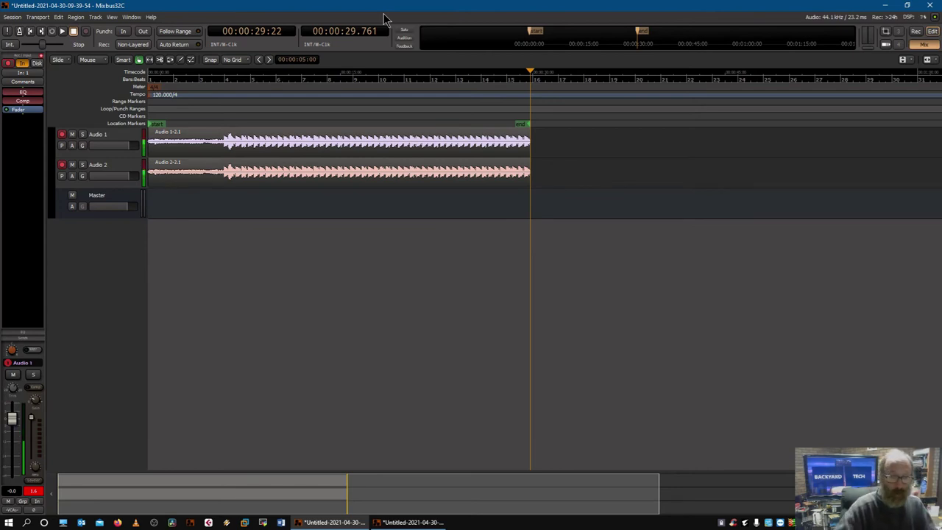
Step: Maximize the mixer, disarm Audio 1 and Audio 2, and toggle the EQ section open and closed
{"action": "left_click", "coordinate": [396, 524]}
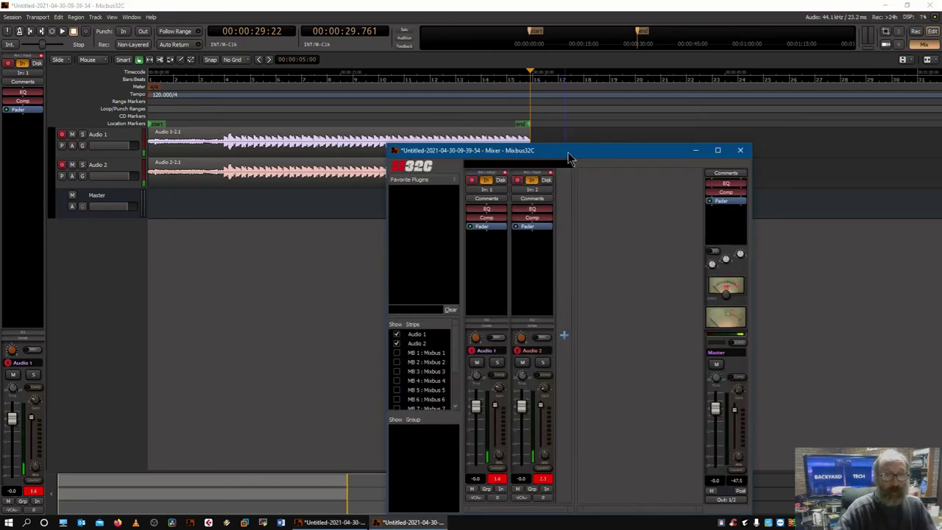
{"action": "double_click", "coordinate": [515, 151]}
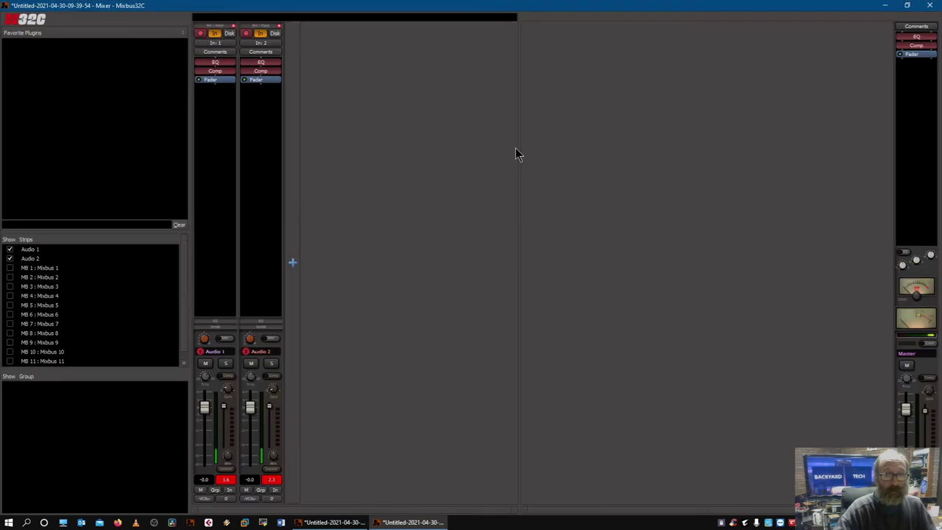
{"action": "left_click", "coordinate": [200, 33]}
{"action": "left_click", "coordinate": [246, 33]}
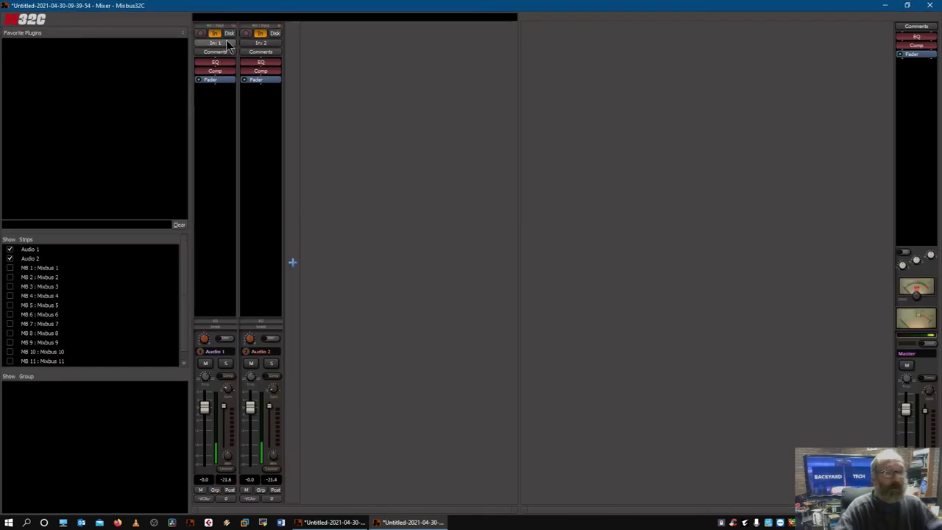
{"action": "left_click", "coordinate": [212, 324]}
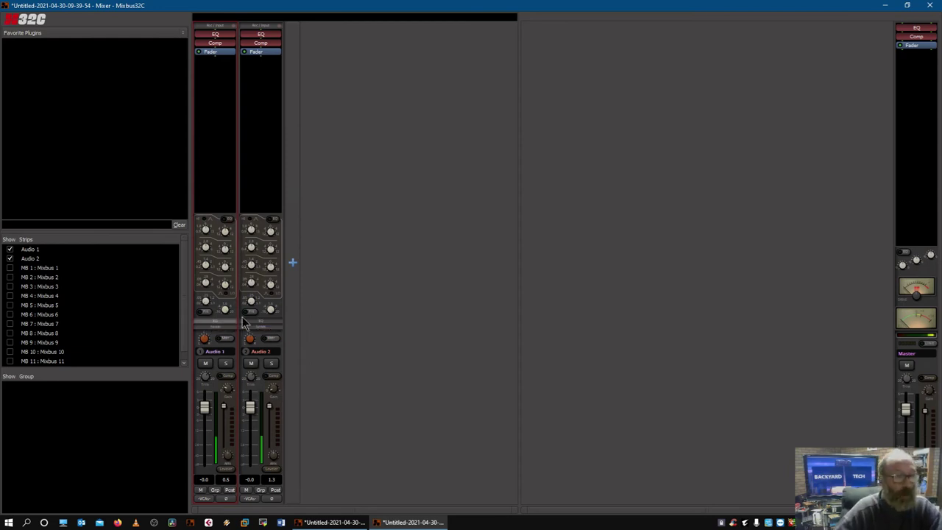
{"action": "left_click", "coordinate": [217, 326]}
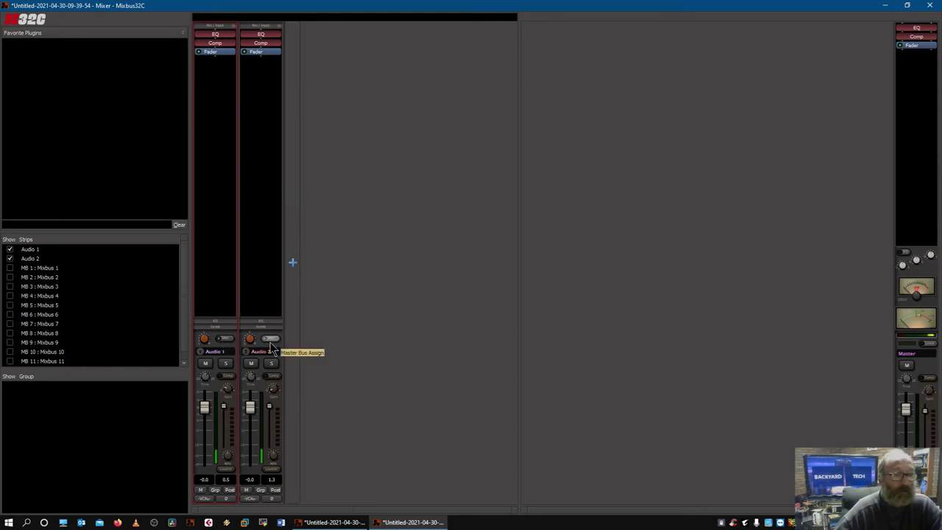
Step: Return the editor's playhead to 00:00:00:00, glancing at the mixer before coming back
{"action": "left_click", "coordinate": [335, 522]}
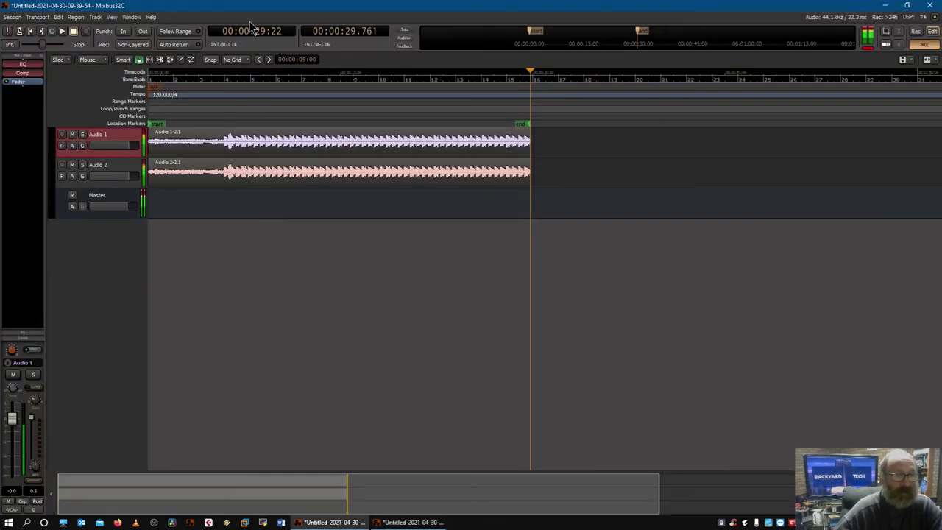
{"action": "left_click", "coordinate": [29, 31]}
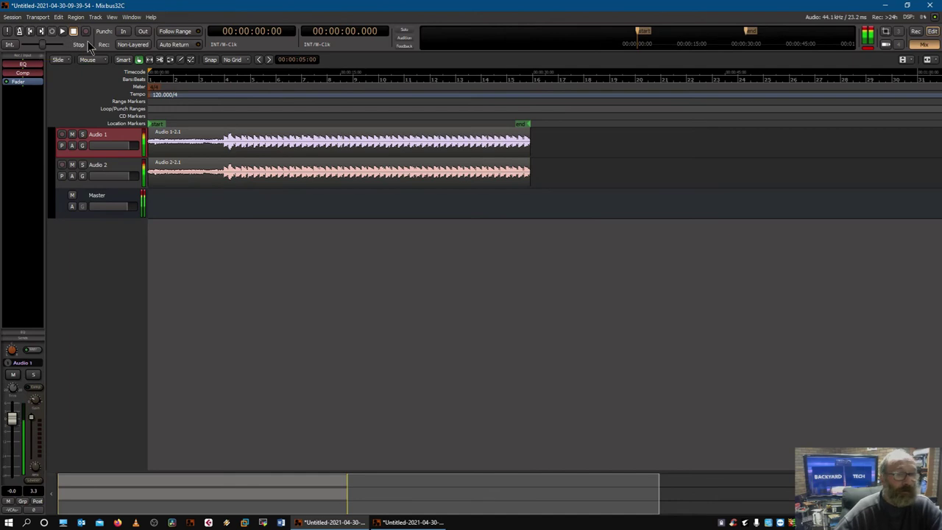
{"action": "left_click", "coordinate": [409, 522]}
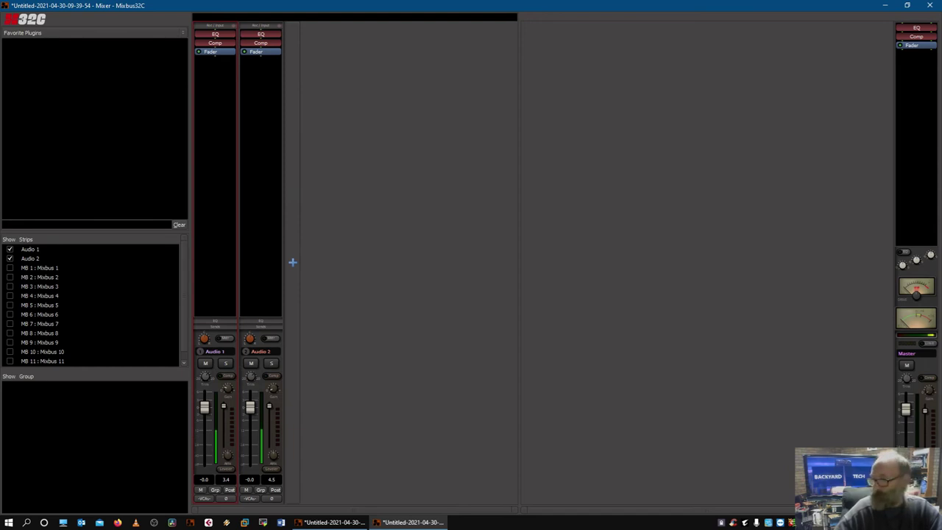
{"action": "left_click", "coordinate": [335, 522]}
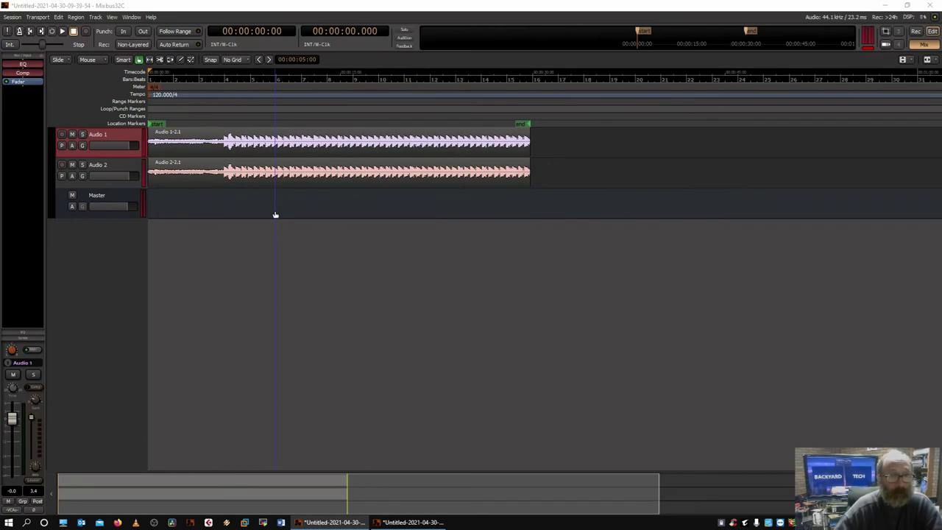
Step: Float a smaller mixer over the editor and show EQ knobs on both Audio strips
{"action": "key", "text": "alt+Tab"}
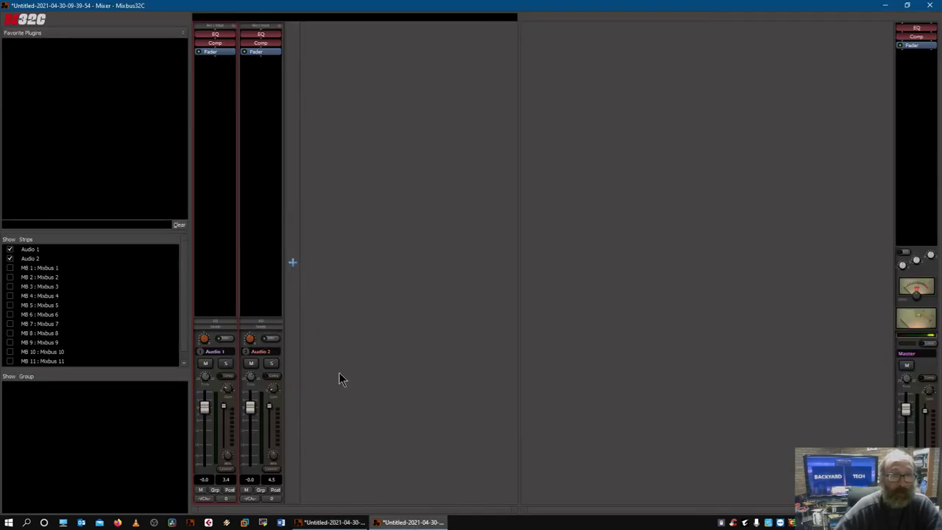
{"action": "left_click_drag", "start_coordinate": [303, 4], "coordinate": [606, 105]}
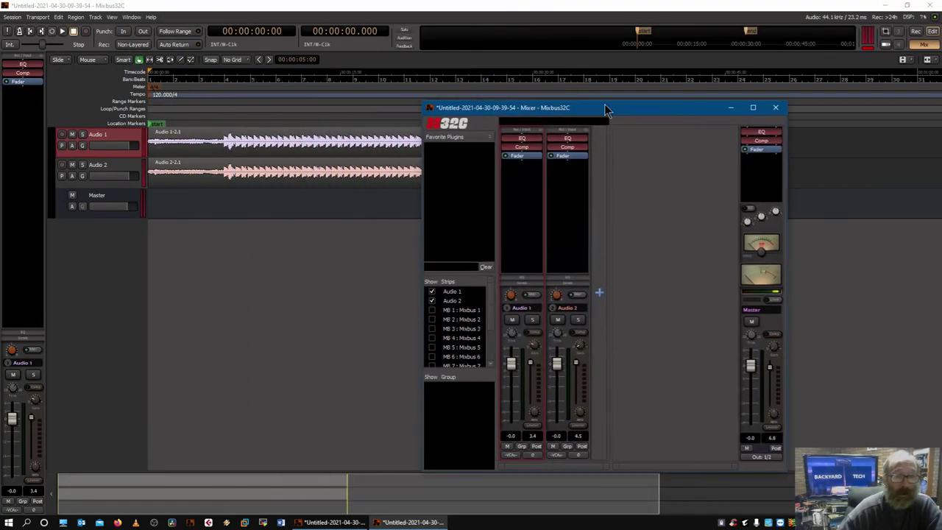
{"action": "left_click", "coordinate": [519, 280]}
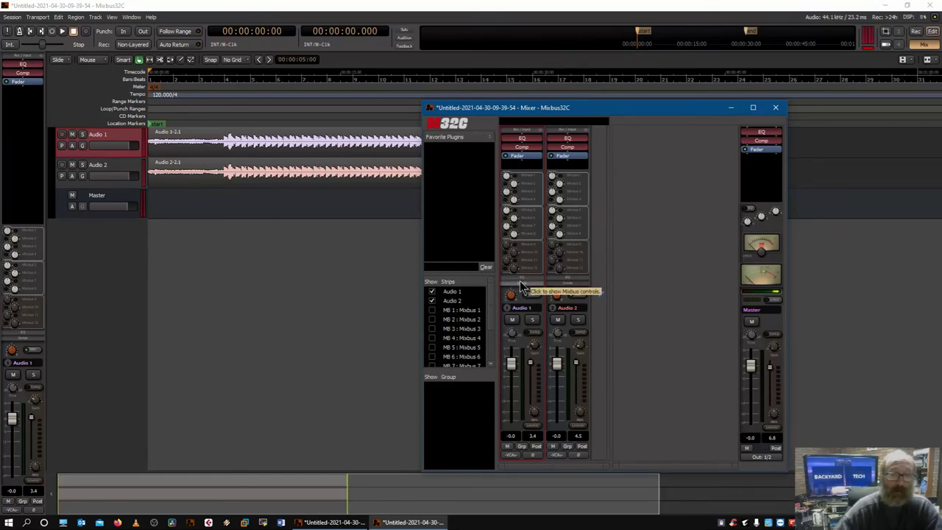
{"action": "left_click", "coordinate": [520, 281]}
{"action": "left_click", "coordinate": [521, 278]}
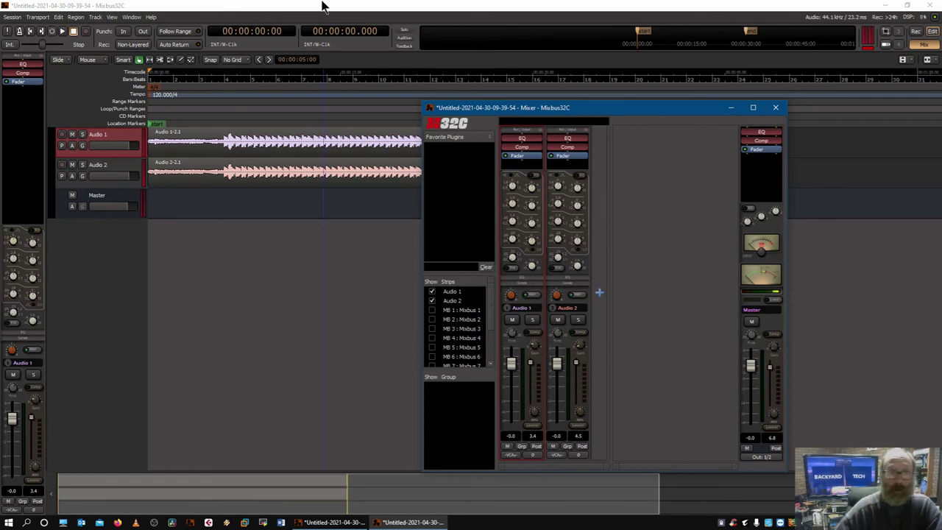
Step: Play the drum take from the start with the mixer floating in front
{"action": "left_click", "coordinate": [64, 32]}
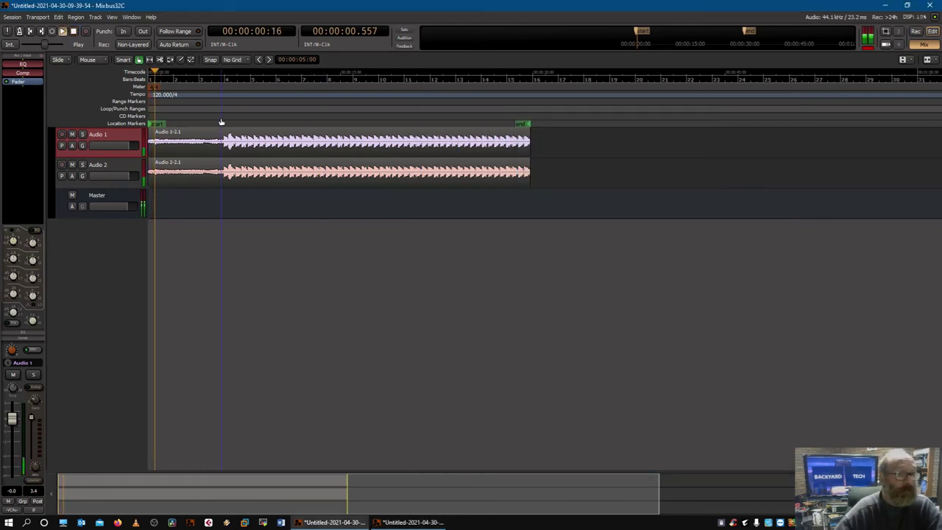
{"action": "left_click", "coordinate": [424, 522]}
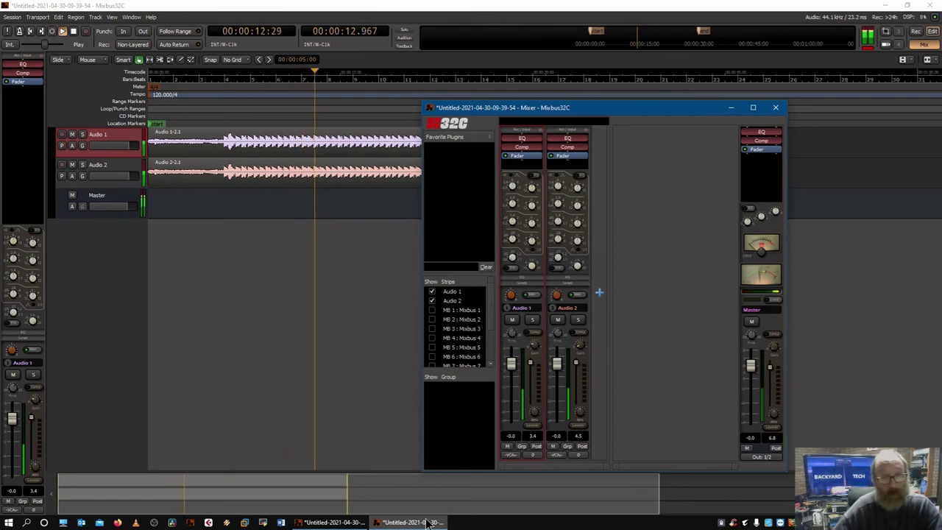
Step: Stop playback at 00:00:16:24
{"action": "left_click", "coordinate": [74, 33]}
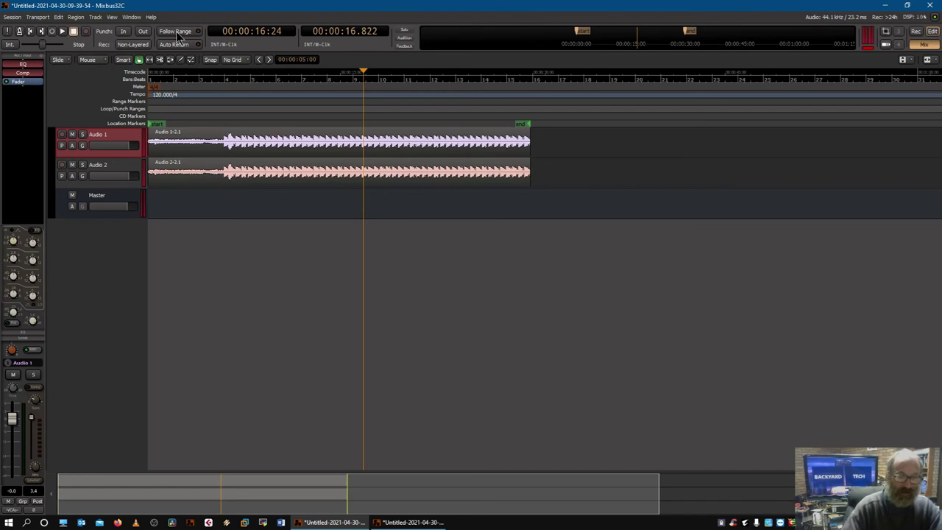
Step: Bring the mixer forward and hide the EQ knobs on both Audio strips
{"action": "left_click", "coordinate": [412, 522]}
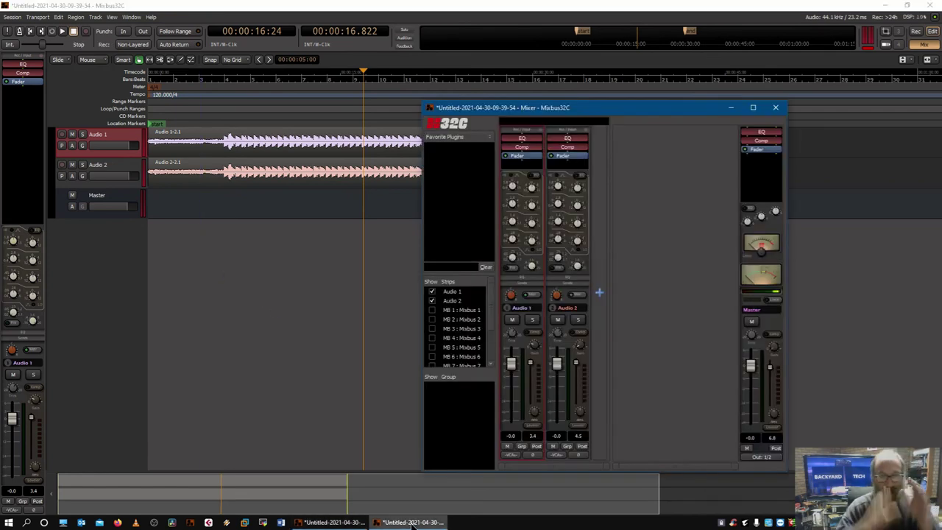
{"action": "left_click", "coordinate": [520, 278]}
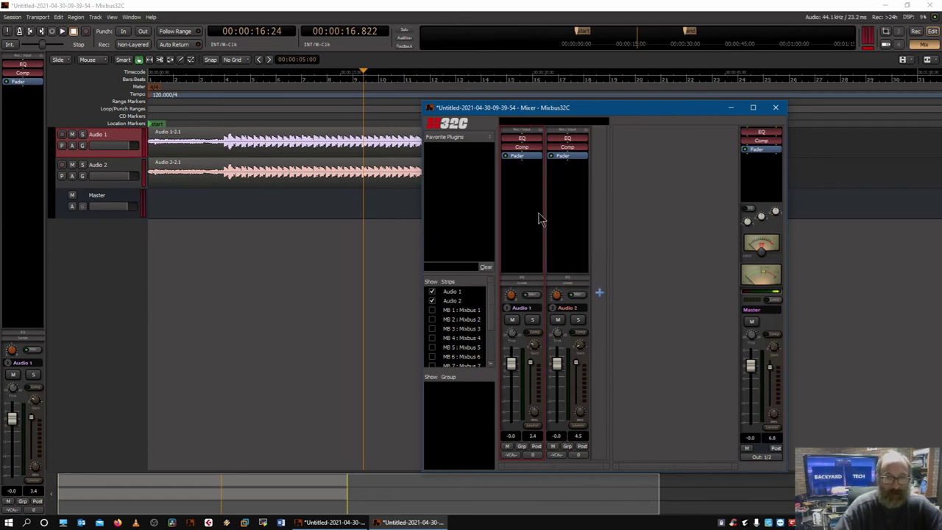